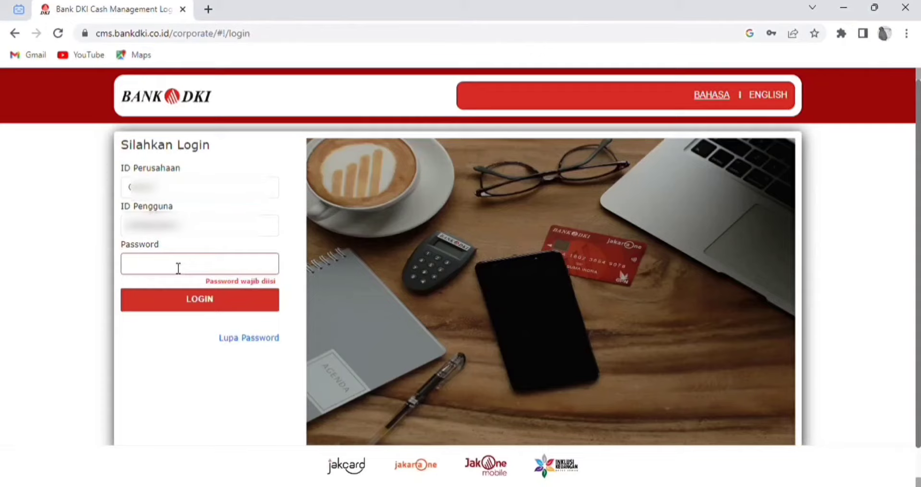
Step: Enter the account password and log in to the cash management dashboard
{"action": "type", "text": "•••••••"}
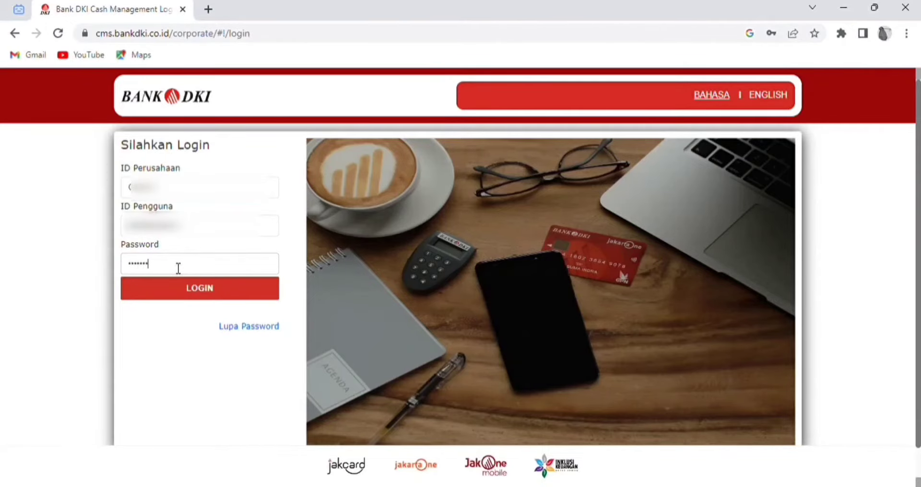
{"action": "type", "text": "••••"}
{"action": "left_click", "coordinate": [192, 292]}
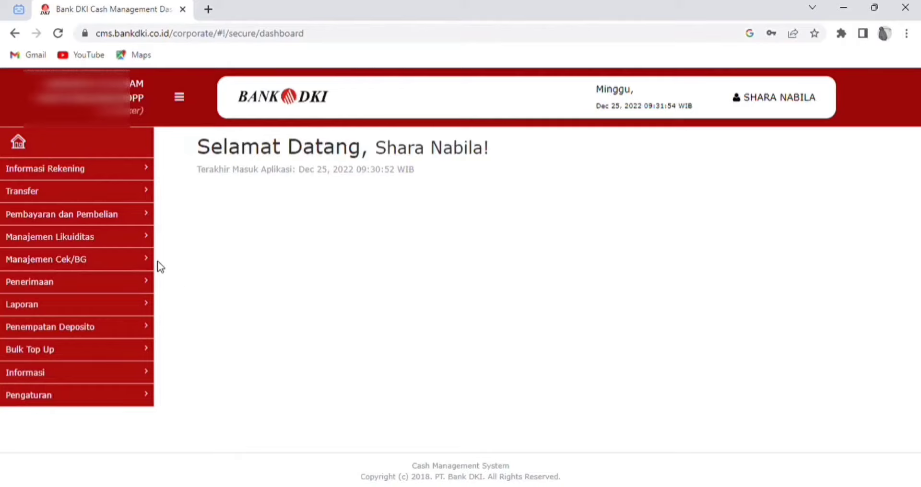
Step: Look up the company GIRO account in Informasi Saldo, showing 400,000.00 IDR available
{"action": "left_click", "coordinate": [86, 169]}
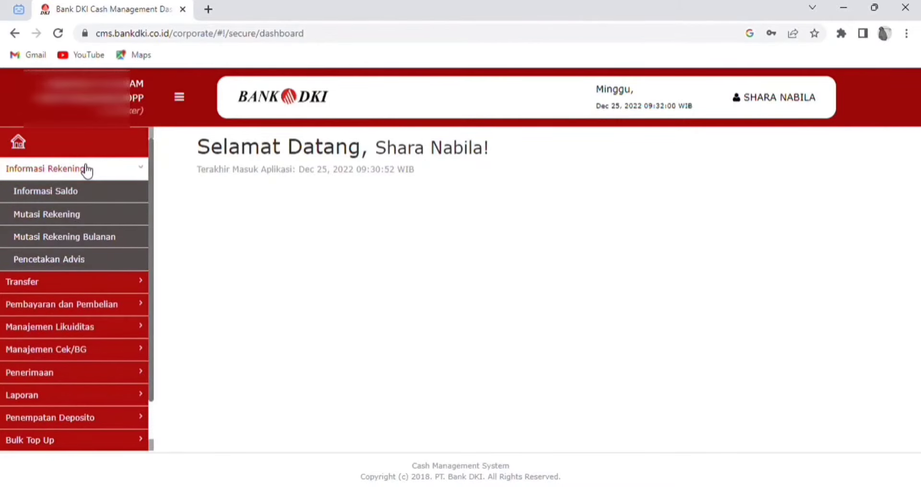
{"action": "left_click", "coordinate": [82, 195]}
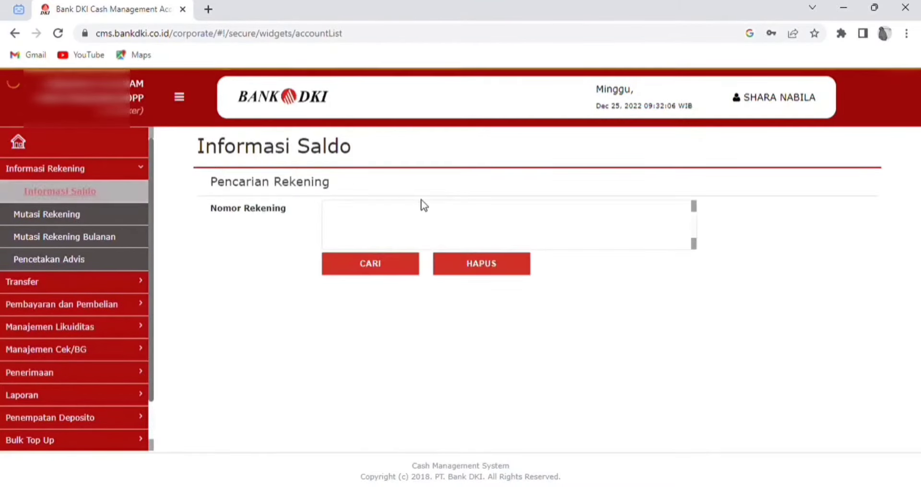
{"action": "left_click", "coordinate": [435, 226]}
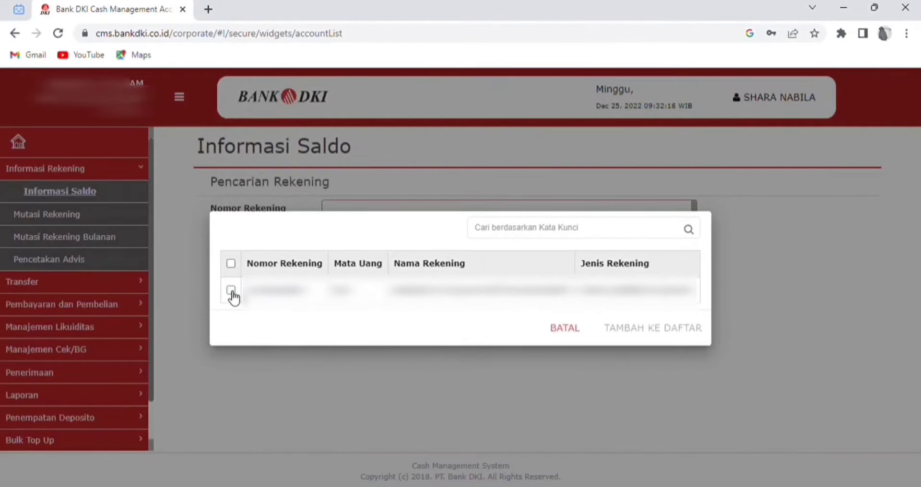
{"action": "left_click", "coordinate": [232, 297]}
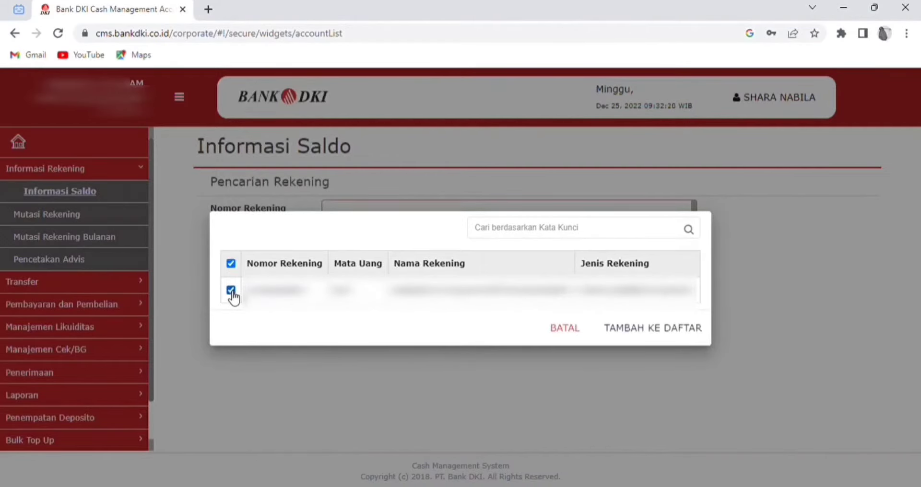
{"action": "left_click", "coordinate": [661, 331]}
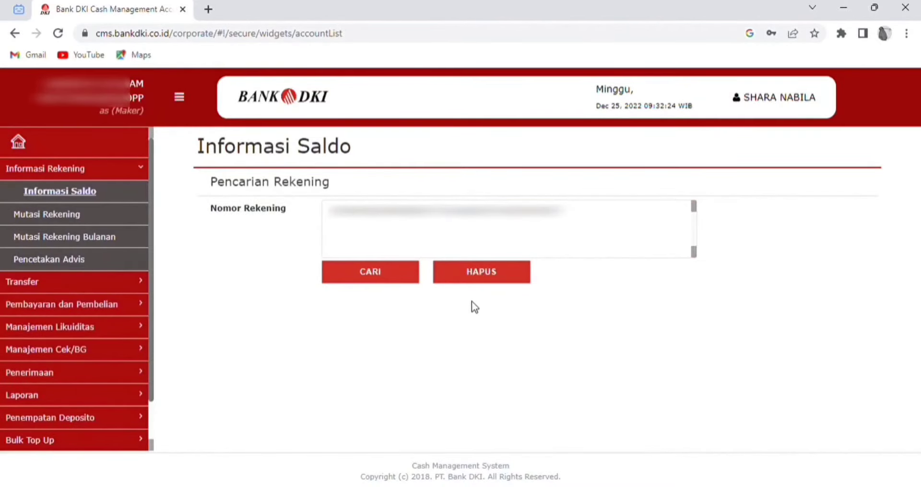
{"action": "left_click", "coordinate": [387, 282]}
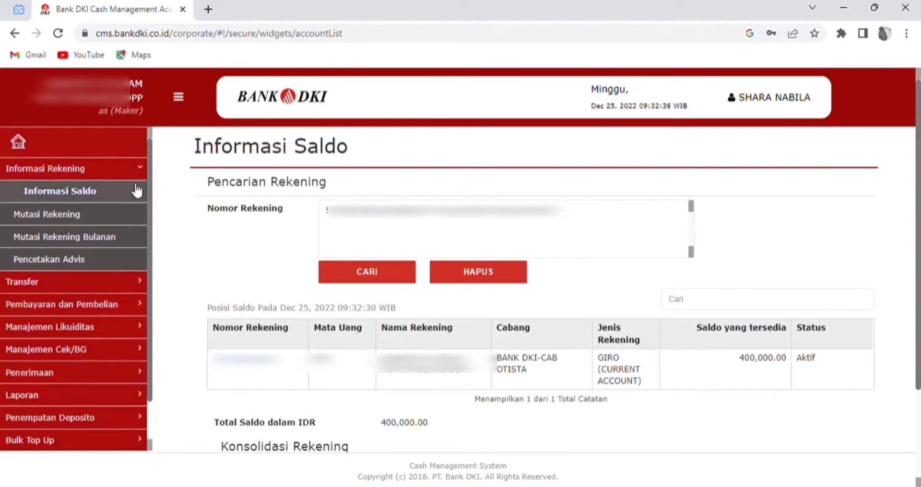
Step: Open Transfer > Pembayaran Gaji Secara Unggah to show the empty payroll upload form
{"action": "left_click", "coordinate": [57, 283]}
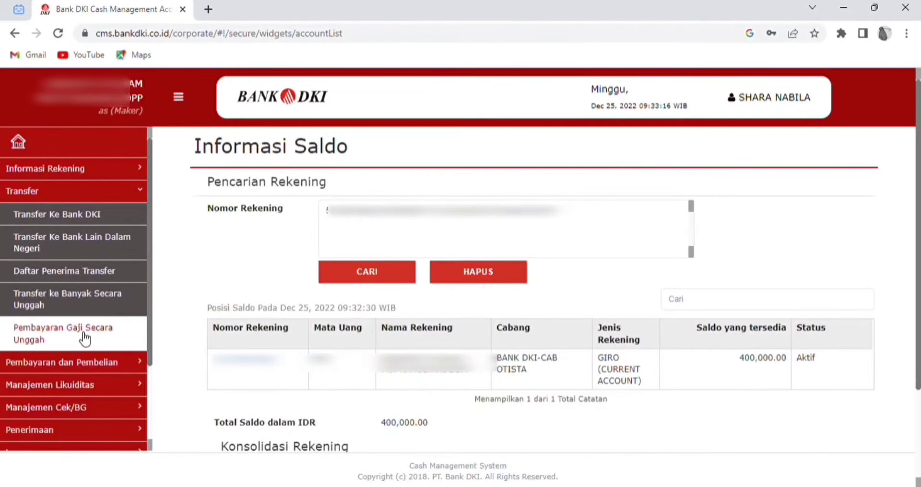
{"action": "left_click", "coordinate": [84, 339]}
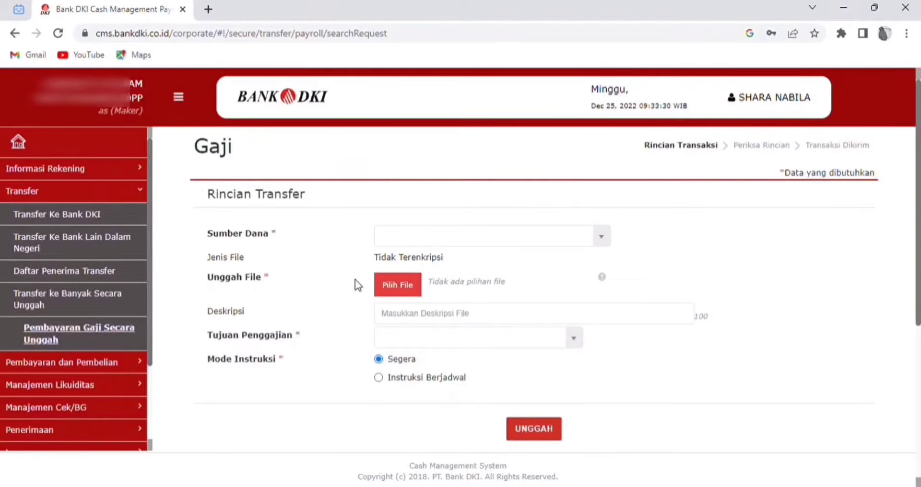
Step: Start a Transfer ke Bank DKI to Rekening Lain from the only source-of-funds account
{"action": "left_click", "coordinate": [88, 220]}
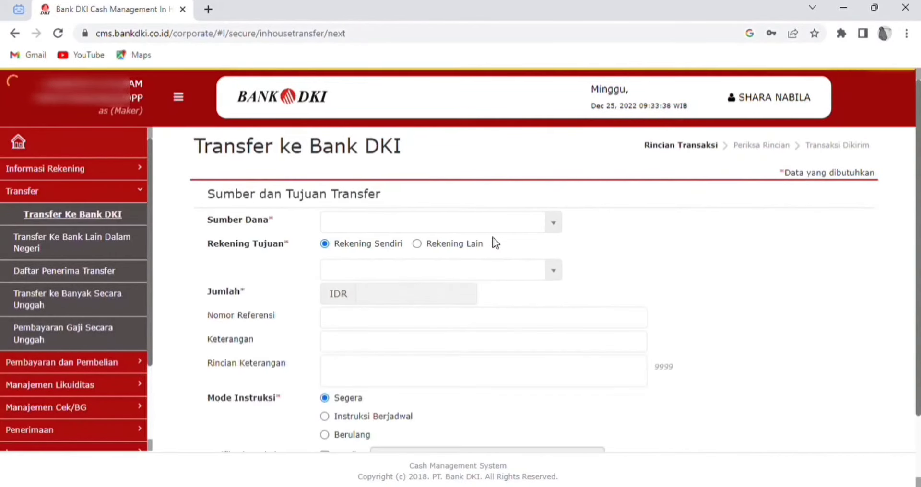
{"action": "left_click", "coordinate": [417, 256]}
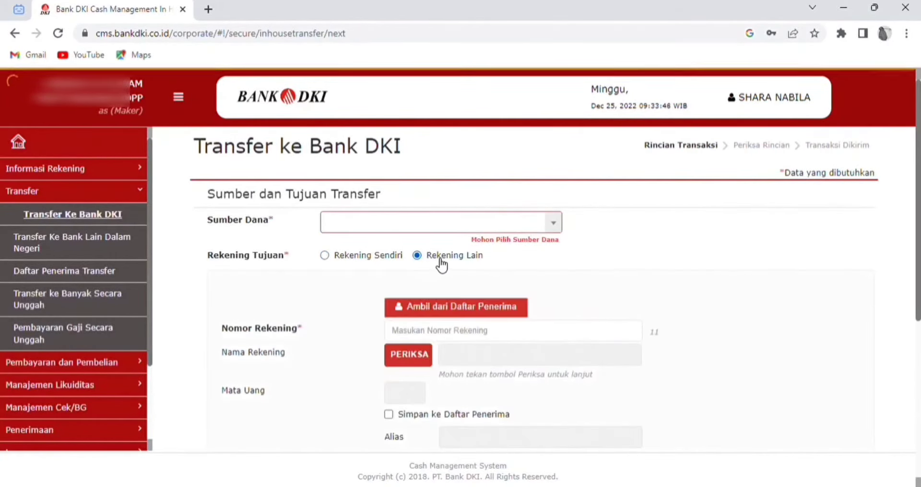
{"action": "left_click", "coordinate": [473, 224]}
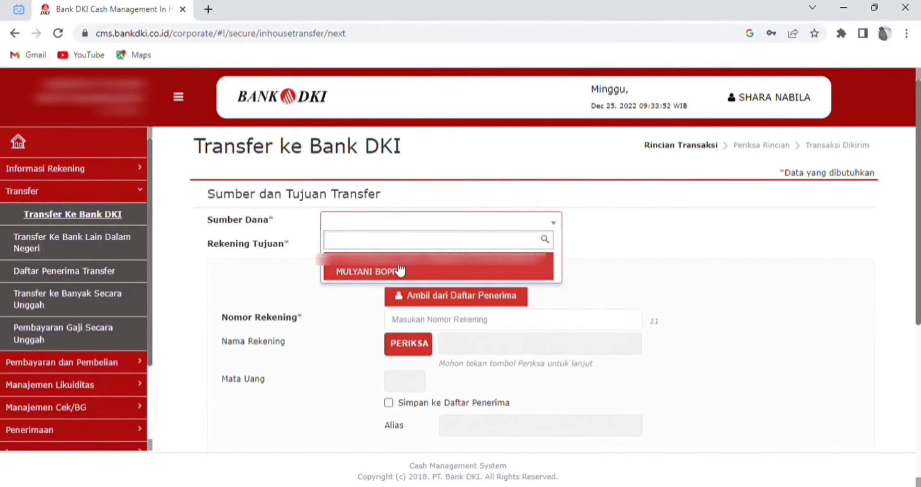
{"action": "left_click", "coordinate": [401, 269]}
{"action": "scroll", "coordinate": [498, 268], "scroll_direction": "down", "scroll_amount": 1}
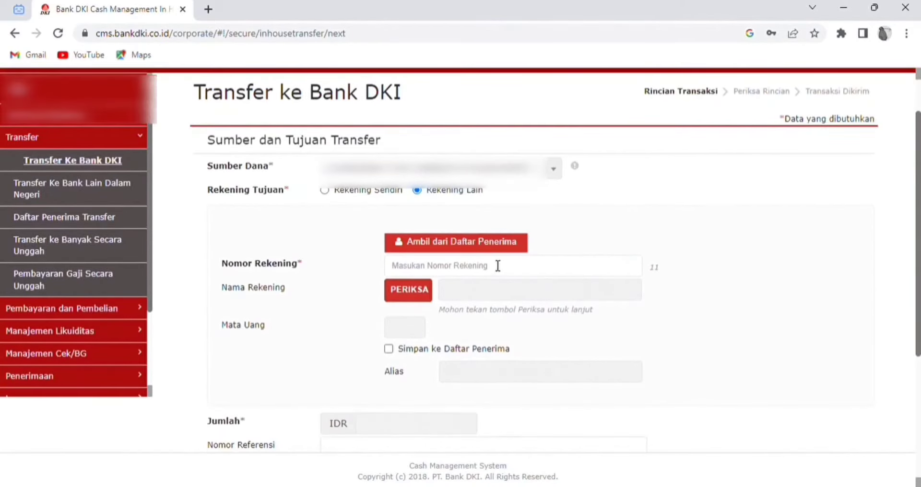
Step: Enter and verify the destination account number, and save it to the recipient list
{"action": "left_click", "coordinate": [489, 267]}
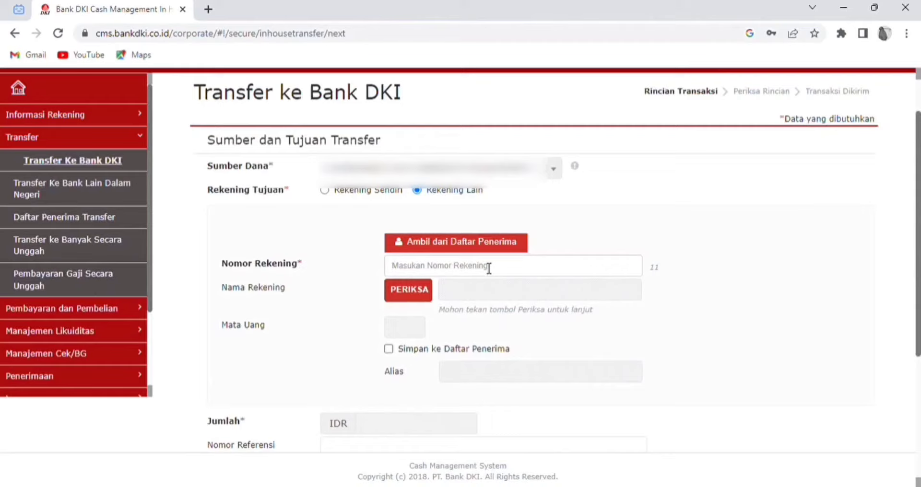
{"action": "type", "text": "0"}
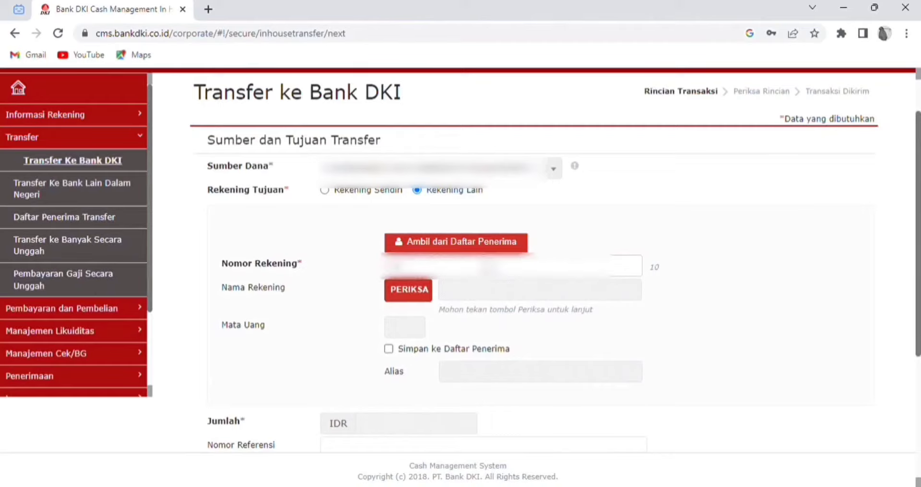
{"action": "type", "text": "0000000"}
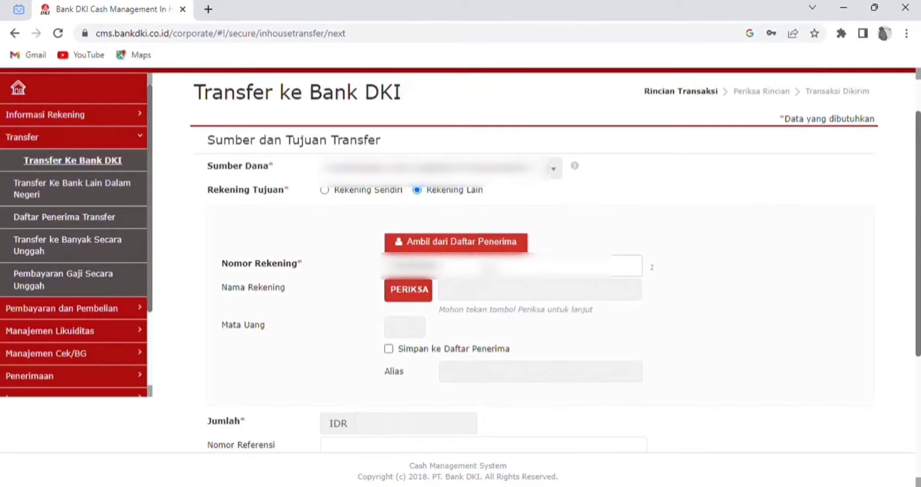
{"action": "left_click", "coordinate": [422, 295]}
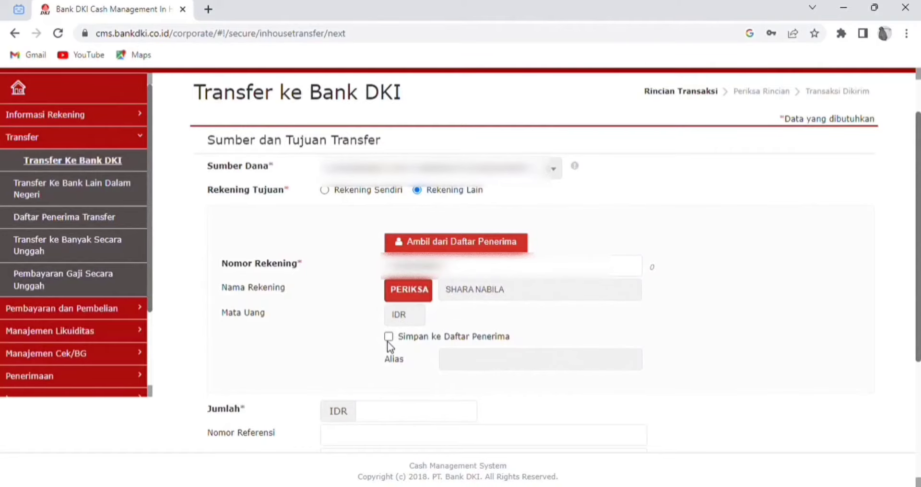
{"action": "left_click", "coordinate": [389, 337]}
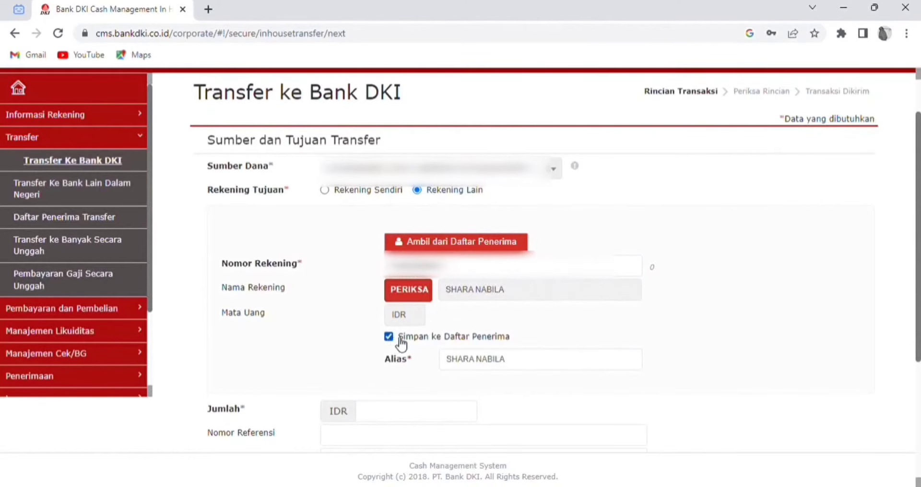
{"action": "scroll", "coordinate": [523, 370], "scroll_direction": "down", "scroll_amount": 4}
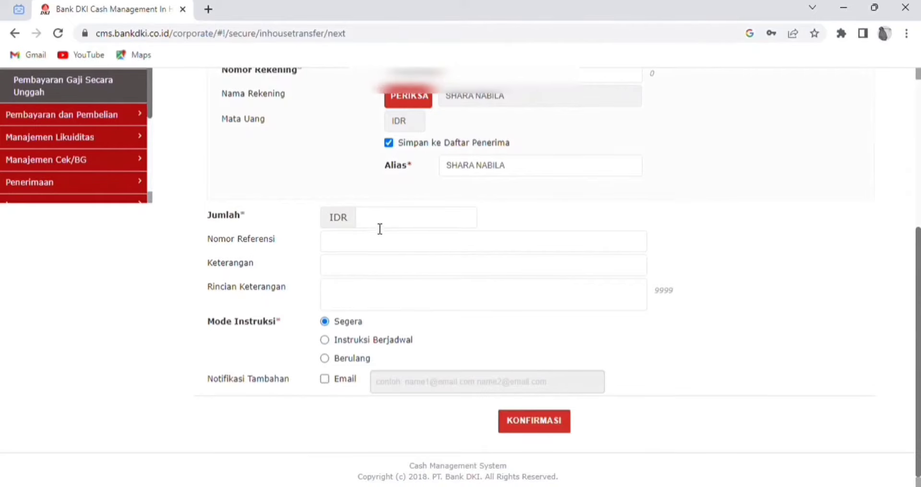
Step: Set the transfer amount to 400000 with description 'biaya transport'
{"action": "left_click", "coordinate": [379, 227]}
{"action": "type", "text": "4000000"}
{"action": "left_click", "coordinate": [579, 274]}
{"action": "type", "text": "bi"}
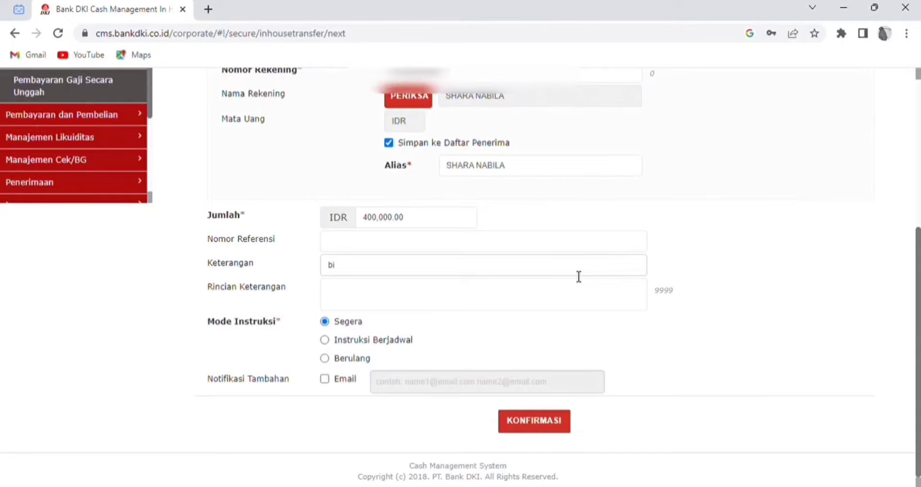
{"action": "key", "text": "BackSpace"}
{"action": "type", "text": "biaya transport"}
Step: Enable Email notification and add the notification email address as a recipient
{"action": "left_click", "coordinate": [325, 380]}
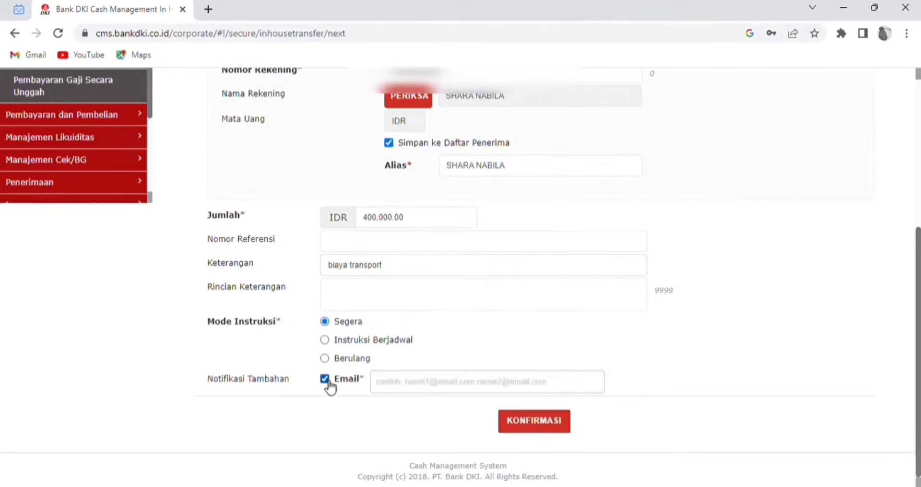
{"action": "left_click", "coordinate": [400, 391]}
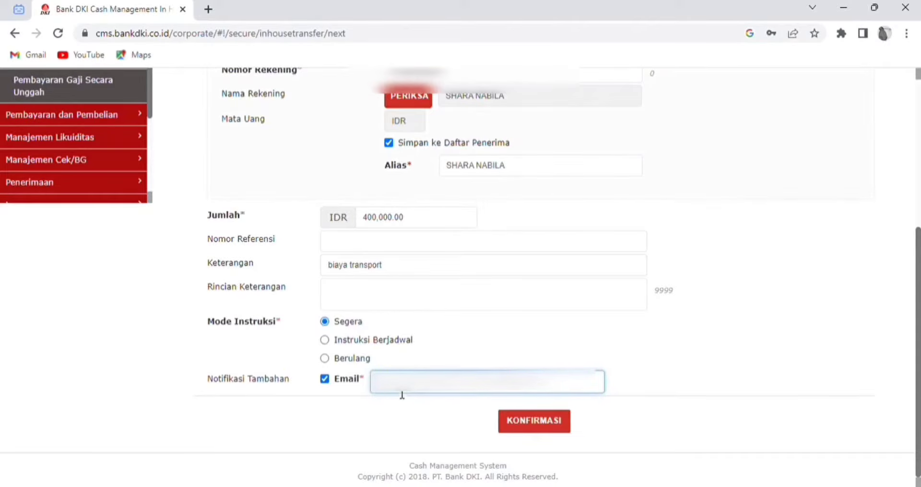
{"action": "type", "text": "gma"}
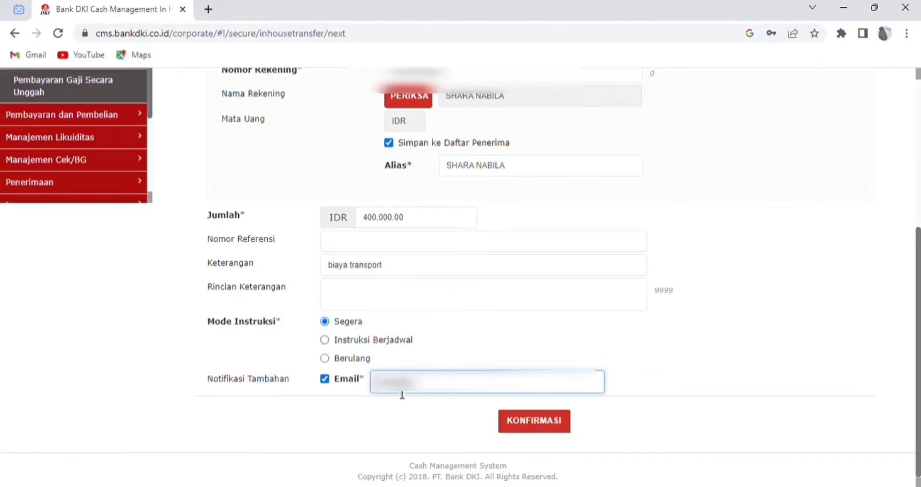
{"action": "type", "text": "il.com"}
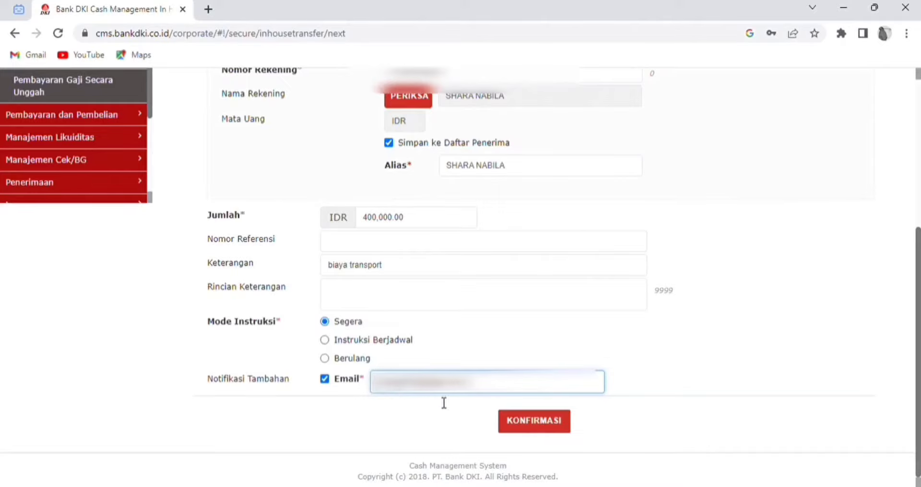
{"action": "key", "text": "Return"}
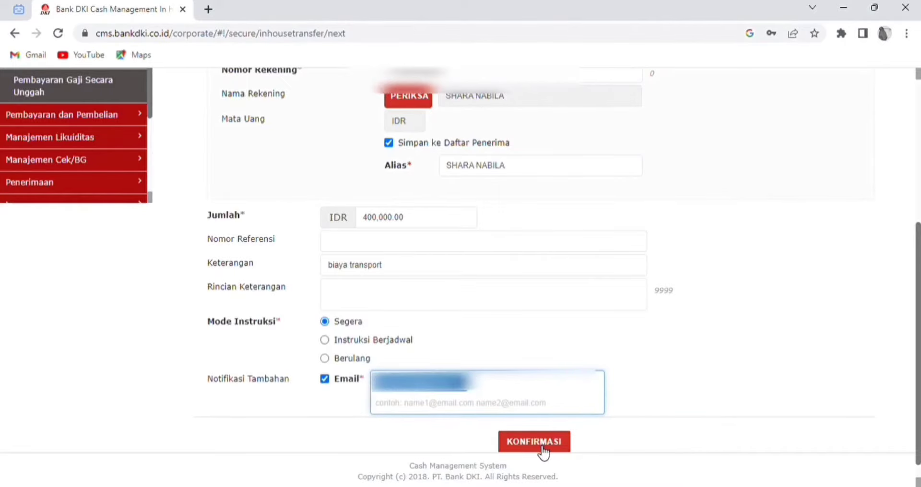
Step: Review and send the 400,000.00 IDR transfer, confirming with YA in Mohon Konfirmasi
{"action": "left_click", "coordinate": [542, 442]}
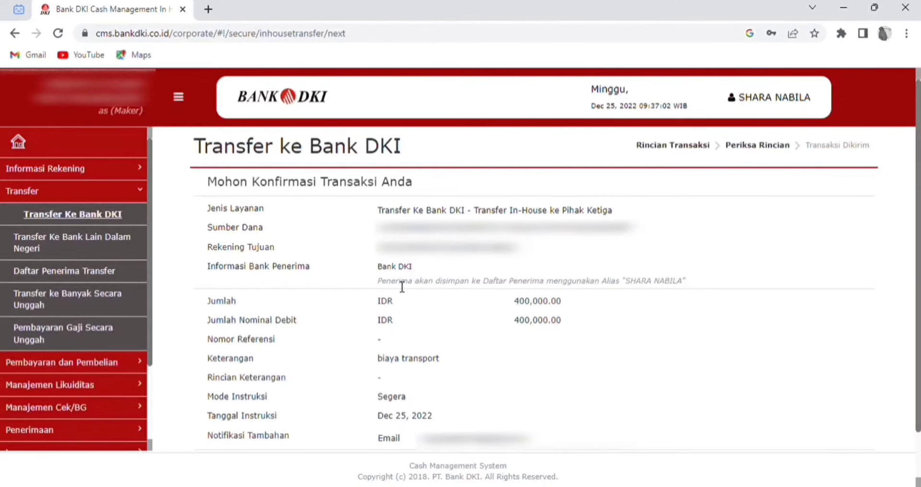
{"action": "scroll", "coordinate": [402, 286], "scroll_direction": "down", "scroll_amount": 1}
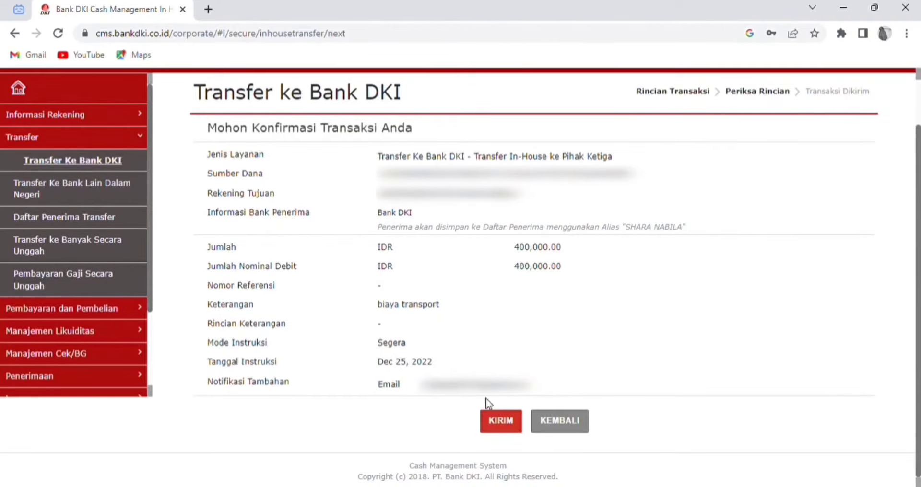
{"action": "left_click", "coordinate": [513, 422]}
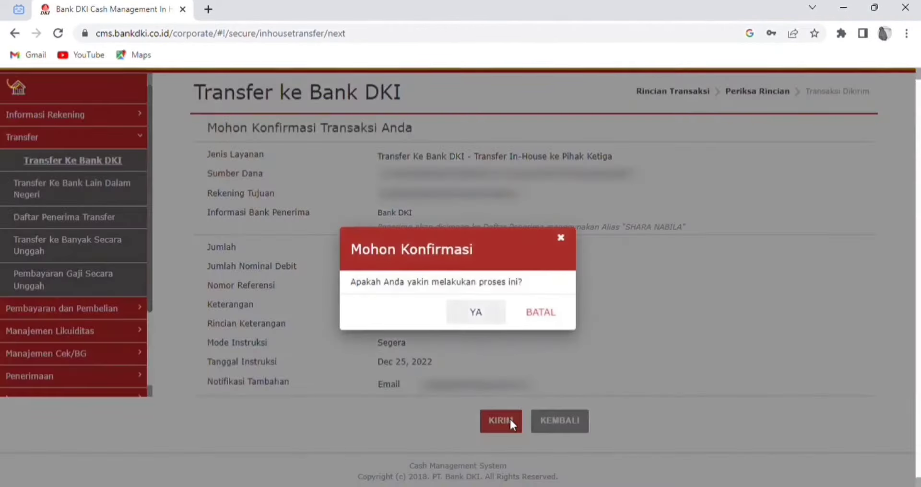
{"action": "left_click", "coordinate": [473, 311]}
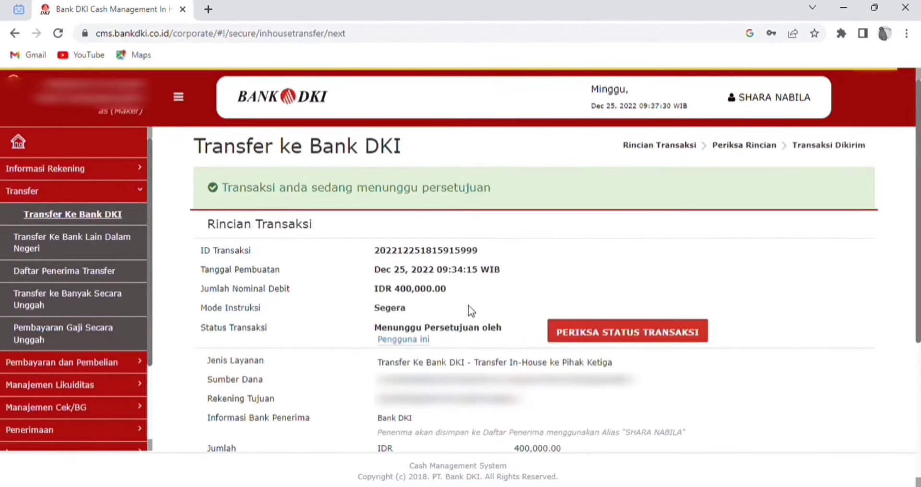
{"action": "scroll", "coordinate": [468, 305], "scroll_direction": "down", "scroll_amount": 2}
{"action": "scroll", "coordinate": [469, 305], "scroll_direction": "down", "scroll_amount": 2}
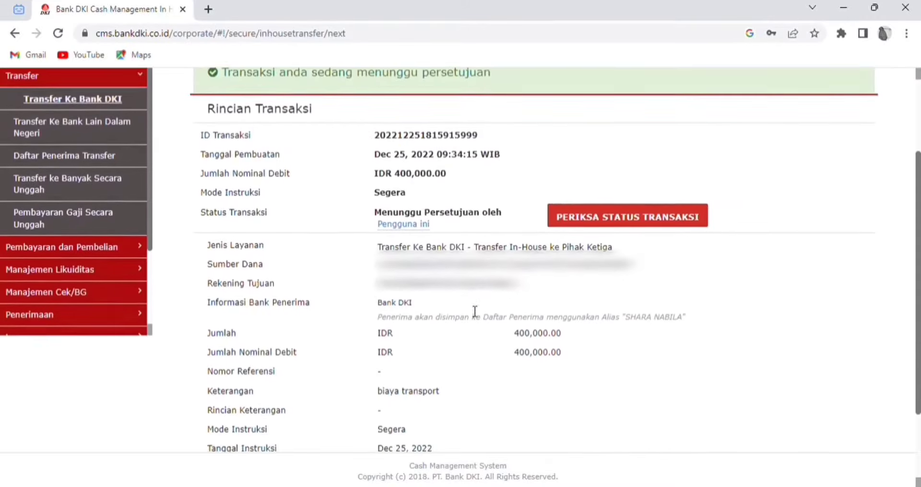
{"action": "scroll", "coordinate": [468, 305], "scroll_direction": "down", "scroll_amount": 2}
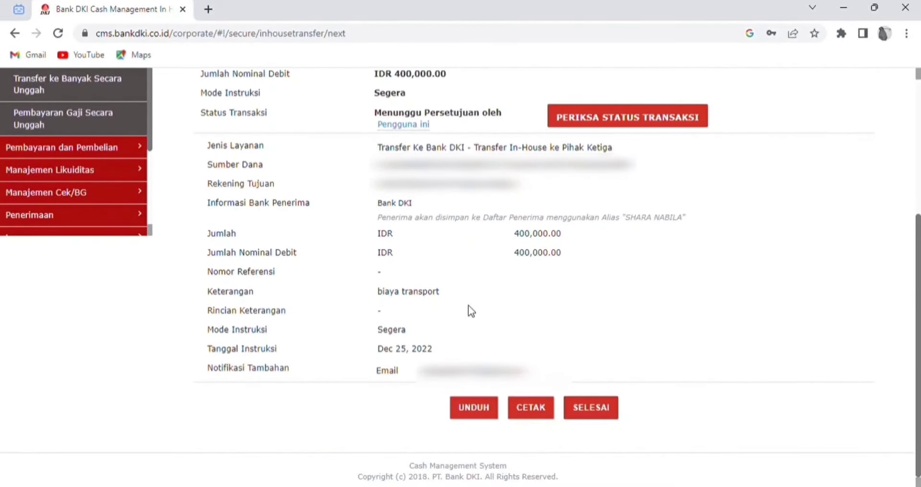
{"action": "left_click", "coordinate": [599, 412]}
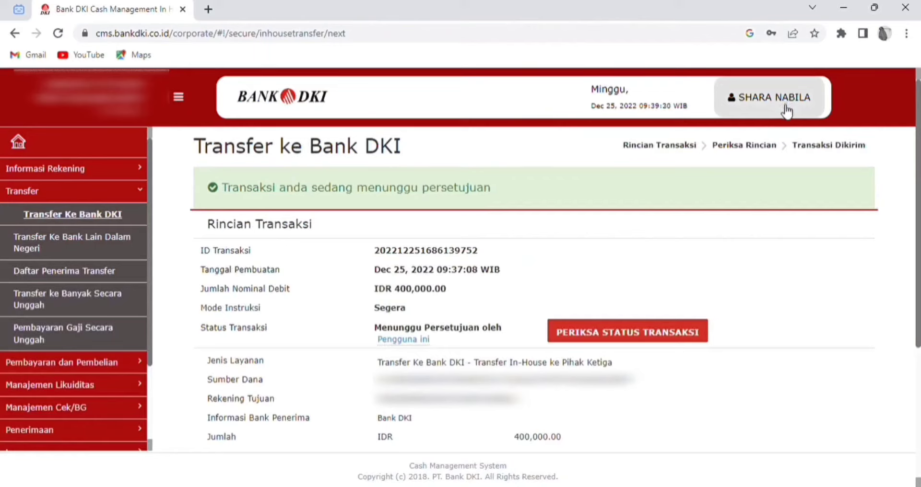
Step: Sign out of the maker account via Keluar and return with KEMBALI MASUK
{"action": "left_click", "coordinate": [786, 111]}
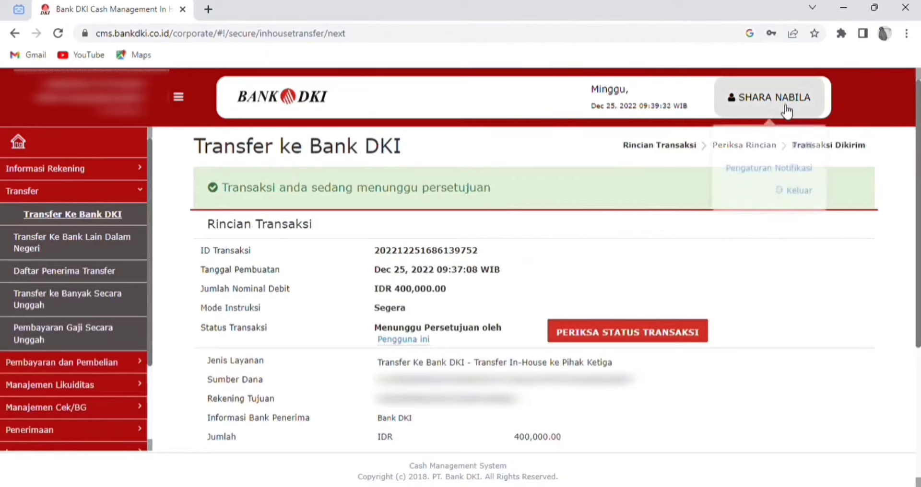
{"action": "left_click", "coordinate": [795, 199]}
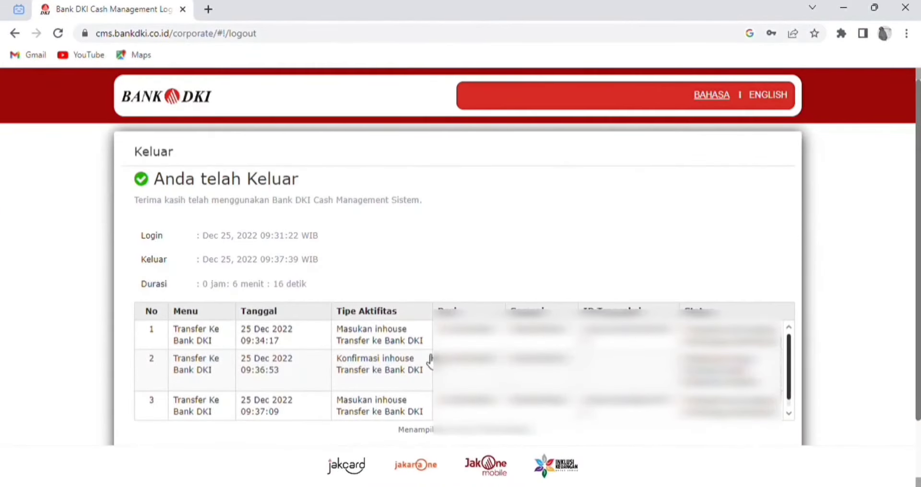
{"action": "scroll", "coordinate": [430, 361], "scroll_direction": "down", "scroll_amount": 3}
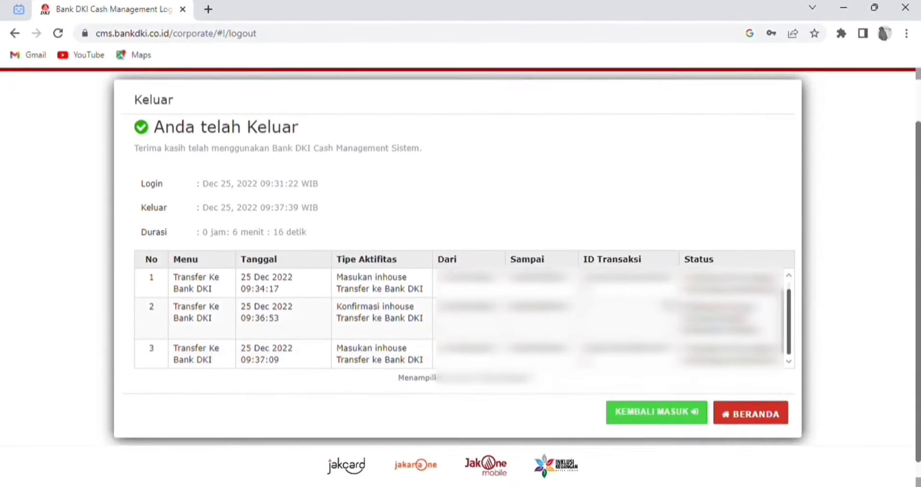
{"action": "left_click", "coordinate": [670, 397]}
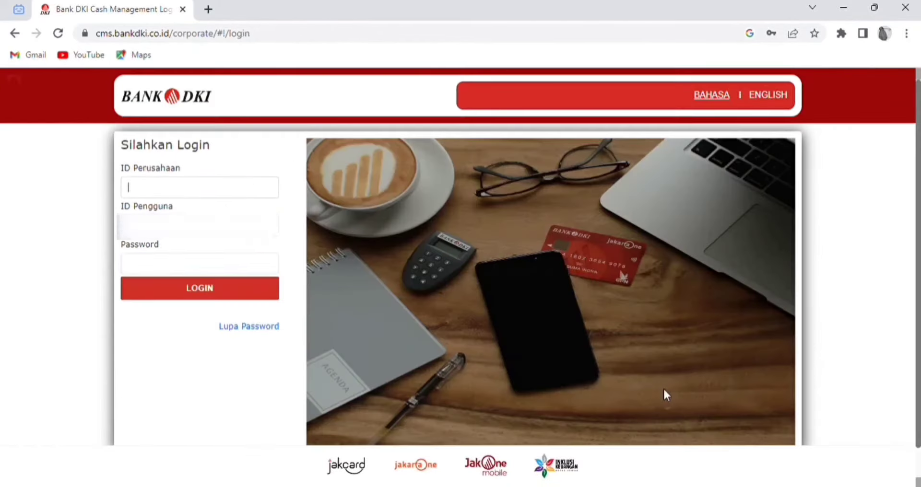
Step: Paste the company ID, replace the autofilled password, and log in as approver
{"action": "left_click", "coordinate": [166, 193]}
{"action": "key", "text": "ctrl+v"}
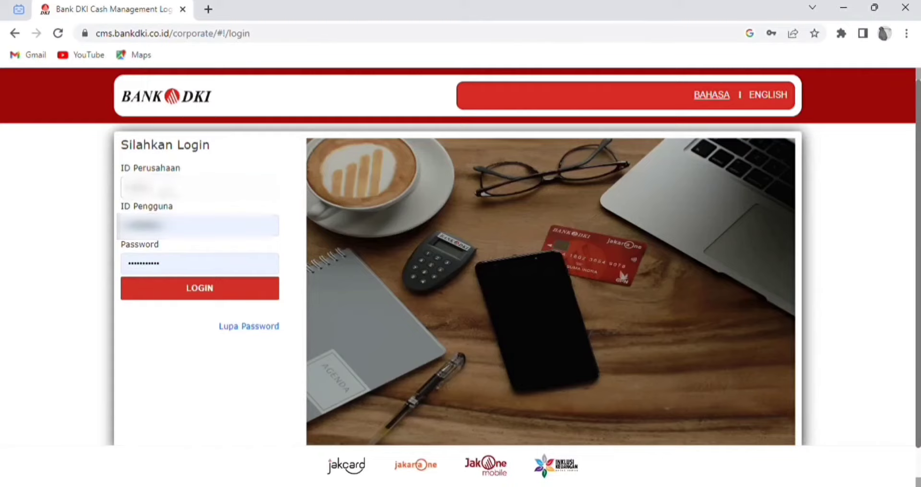
{"action": "left_click", "coordinate": [170, 275]}
{"action": "key", "text": "BackSpace"}
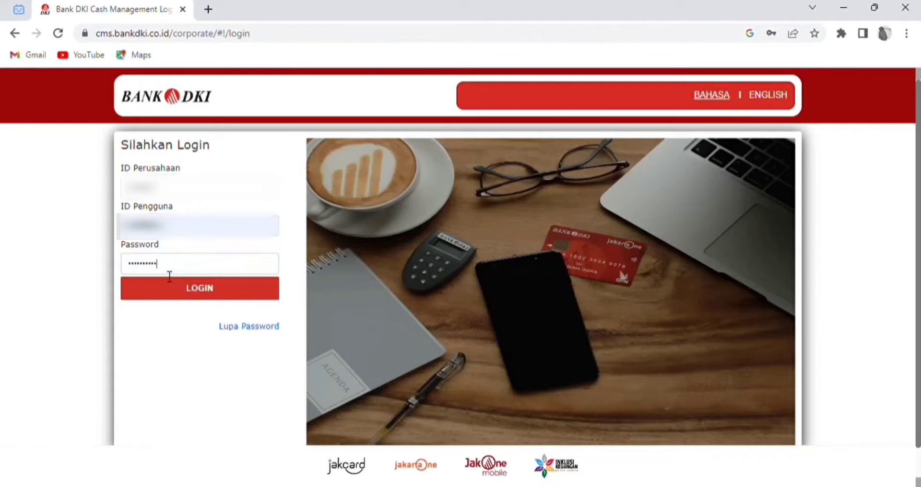
{"action": "key", "text": "BackSpace"}
{"action": "key", "text": "BackSpace"}
{"action": "key", "text": "BackSpace"}
{"action": "key", "text": "BackSpace"}
{"action": "key", "text": "BackSpace"}
{"action": "key", "text": "BackSpace"}
{"action": "key", "text": "BackSpace"}
{"action": "key", "text": "BackSpace"}
{"action": "key", "text": "BackSpace"}
{"action": "key", "text": "BackSpace"}
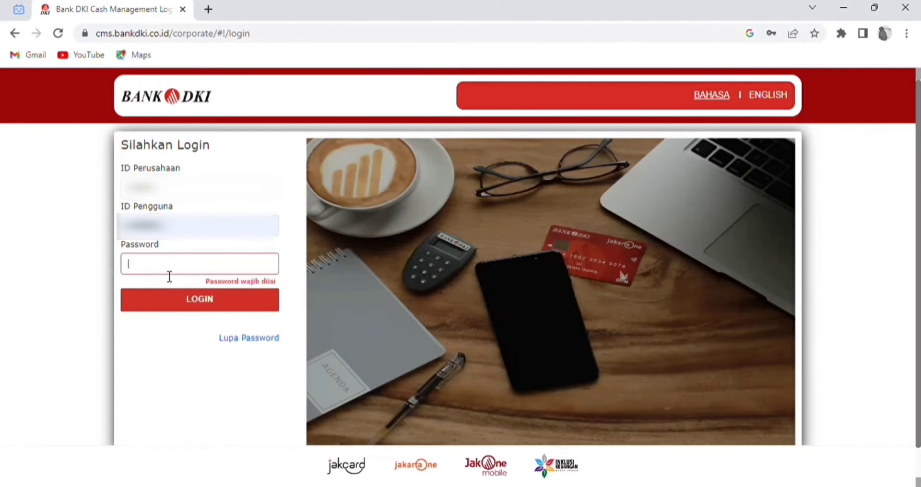
{"action": "type", "text": "••••••"}
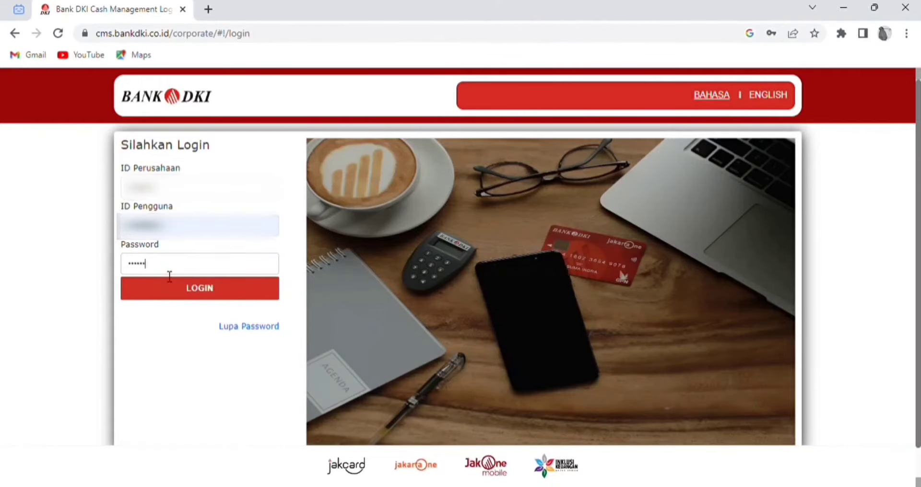
{"action": "type", "text": "•••••"}
{"action": "left_click", "coordinate": [174, 289]}
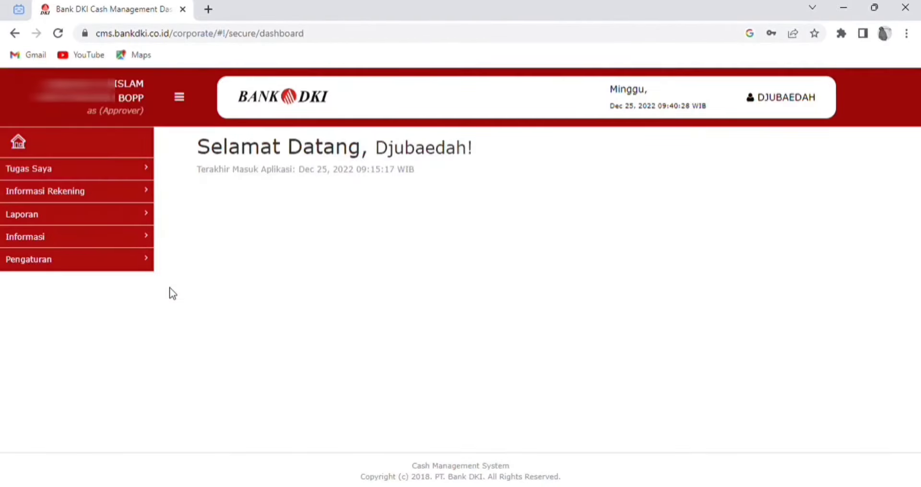
Step: Search Tugas Saya > Tugas Tertunda and select the first 400,000.00 IDR transfer
{"action": "left_click", "coordinate": [76, 172]}
{"action": "left_click", "coordinate": [73, 192]}
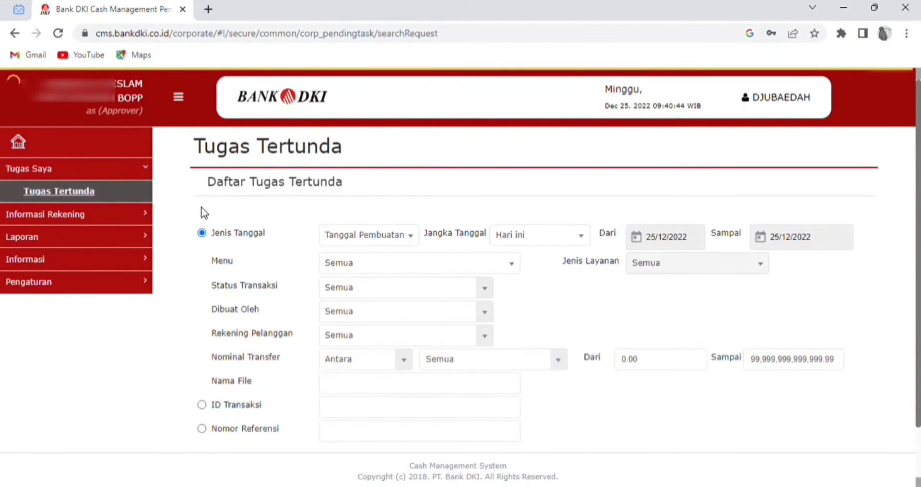
{"action": "scroll", "coordinate": [200, 209], "scroll_direction": "down", "scroll_amount": 1}
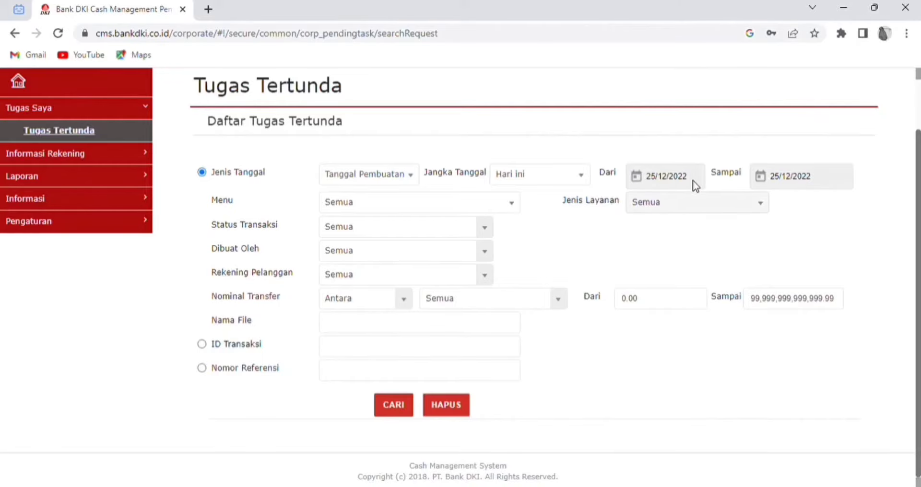
{"action": "left_click", "coordinate": [394, 412]}
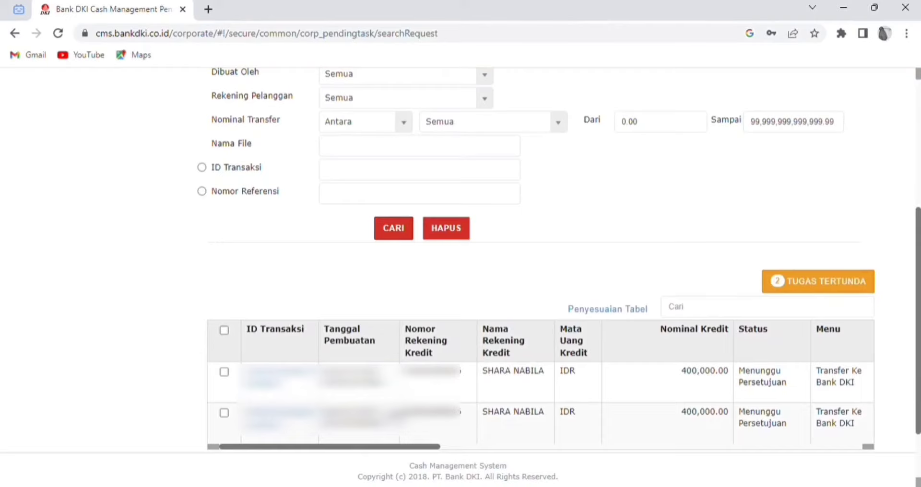
{"action": "left_click", "coordinate": [225, 374]}
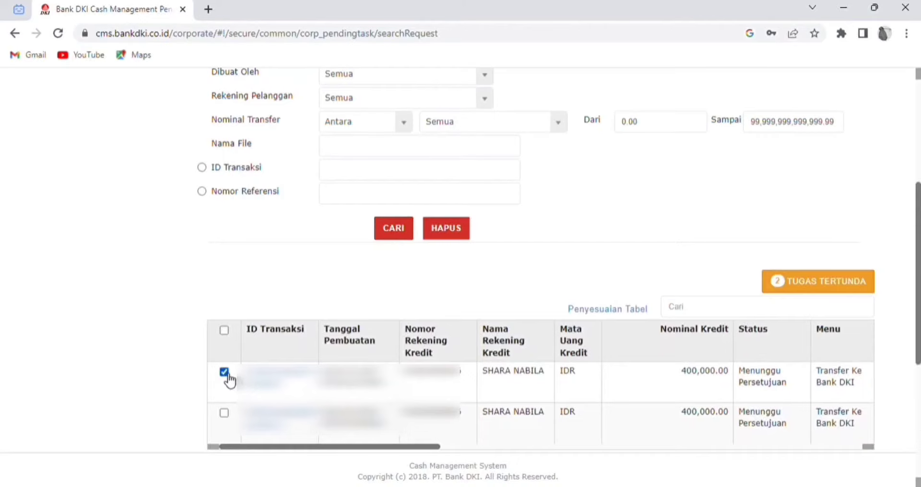
{"action": "scroll", "coordinate": [652, 344], "scroll_direction": "down", "scroll_amount": 5}
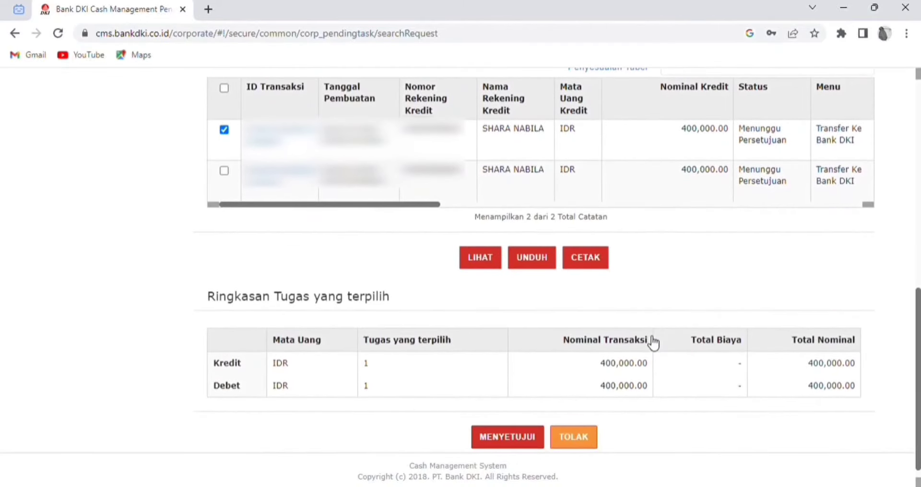
{"action": "scroll", "coordinate": [652, 344], "scroll_direction": "down", "scroll_amount": 1}
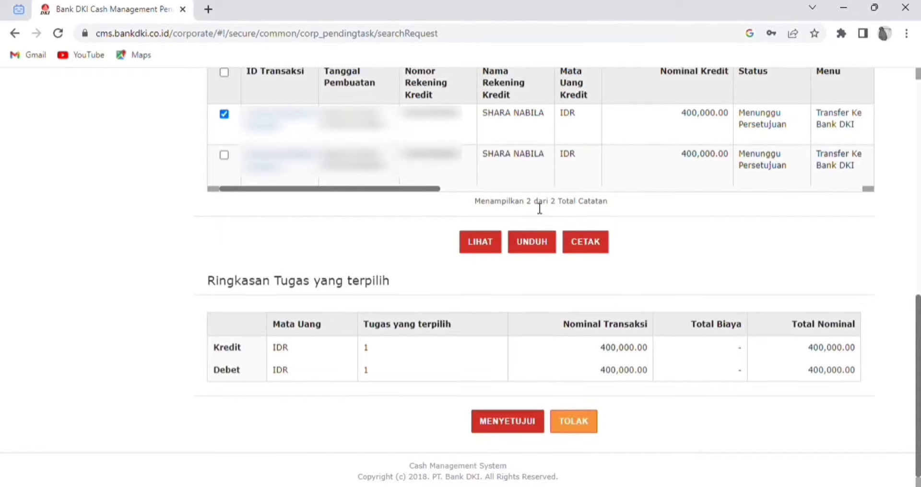
Step: Start approving the selected transfer with MENYETUJUI and enter the token response in Nomor Respon
{"action": "left_click", "coordinate": [520, 432]}
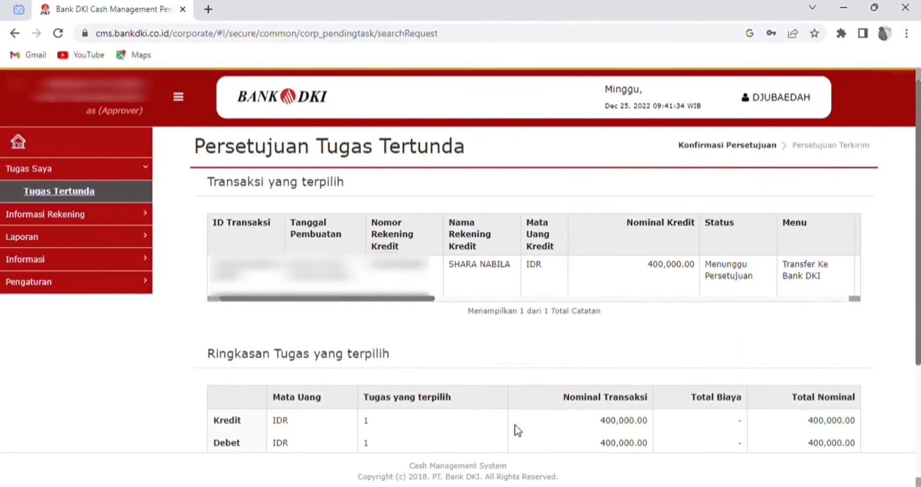
{"action": "scroll", "coordinate": [538, 355], "scroll_direction": "down", "scroll_amount": 1}
{"action": "scroll", "coordinate": [537, 351], "scroll_direction": "down", "scroll_amount": 3}
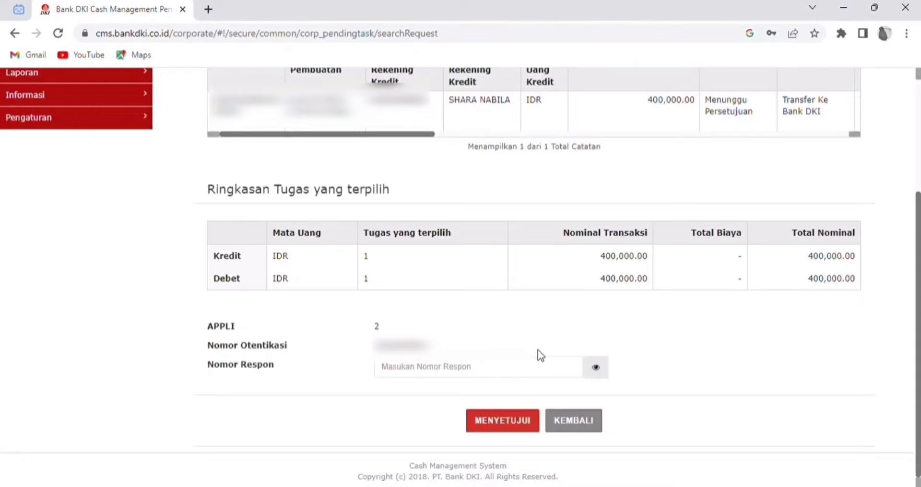
{"action": "left_click", "coordinate": [512, 367]}
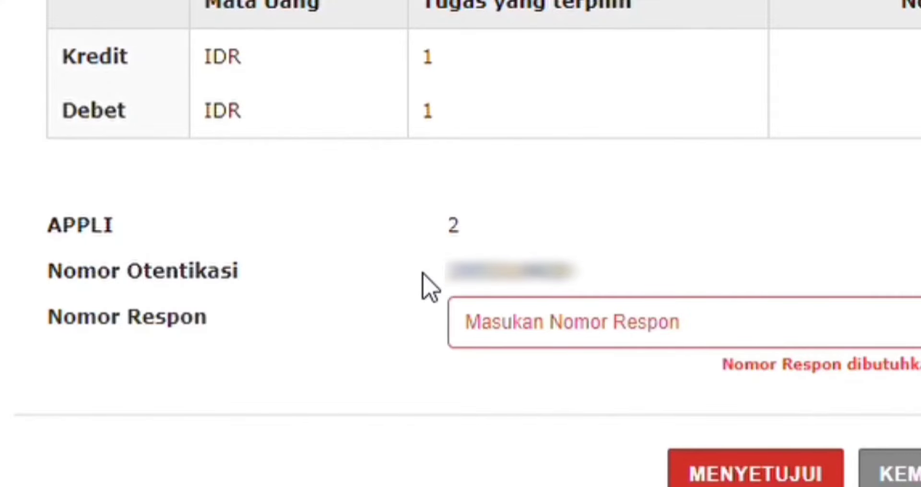
{"action": "left_click", "coordinate": [514, 346]}
{"action": "type", "text": "12"}
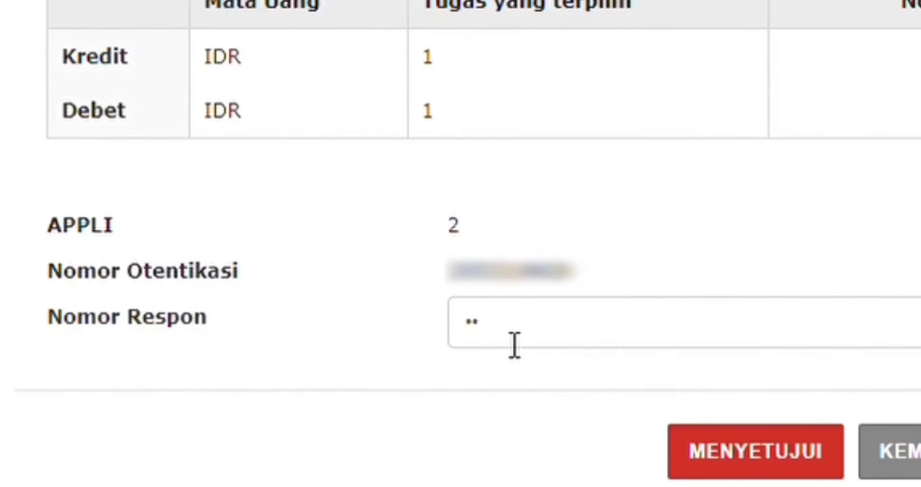
{"action": "type", "text": "34567890"}
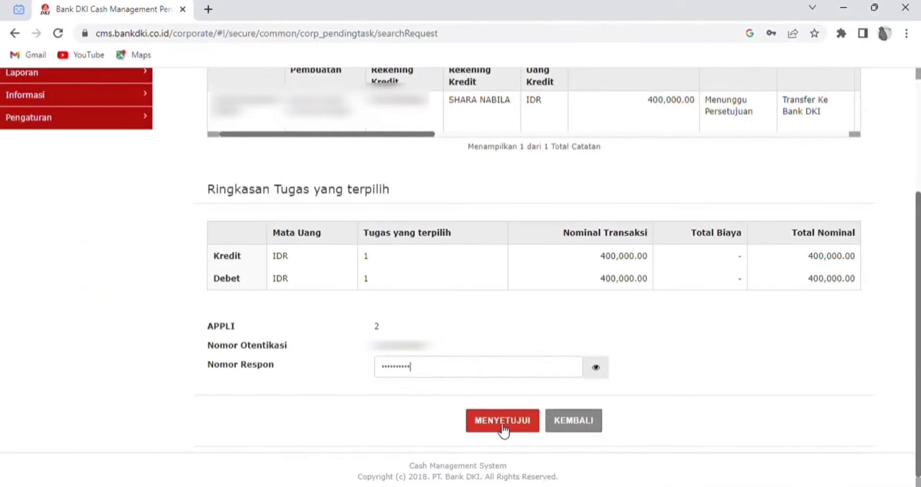
Step: Approve the IDR 400,000.00 Transfer ke Bank DKI with MENYETUJUI and YA, then finish with SELESAI
{"action": "left_click", "coordinate": [500, 423]}
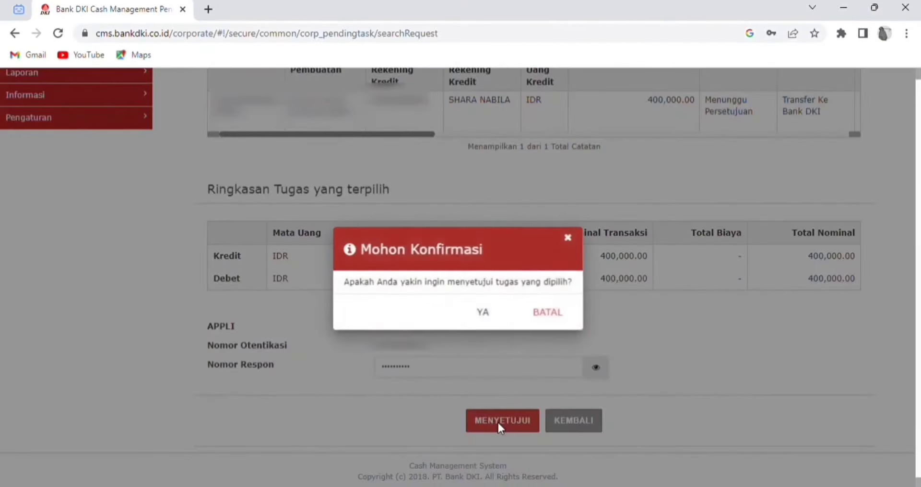
{"action": "left_click", "coordinate": [483, 316]}
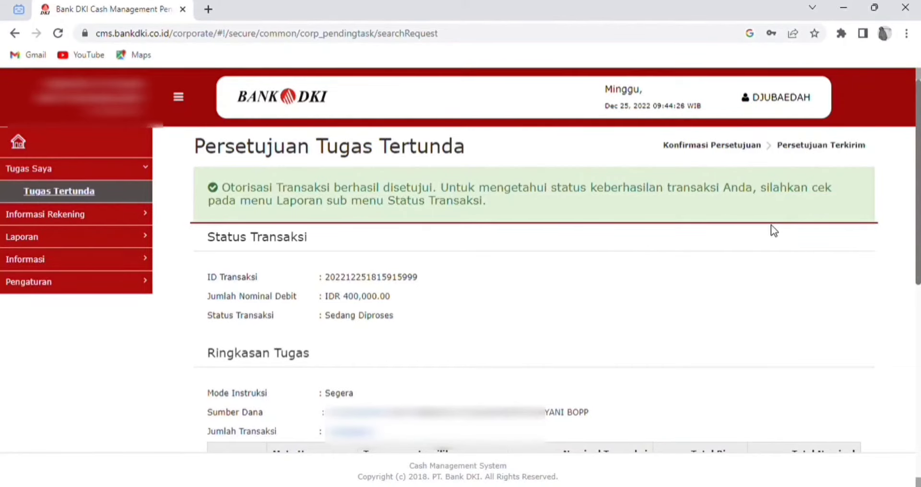
{"action": "scroll", "coordinate": [794, 156], "scroll_direction": "down", "scroll_amount": 6}
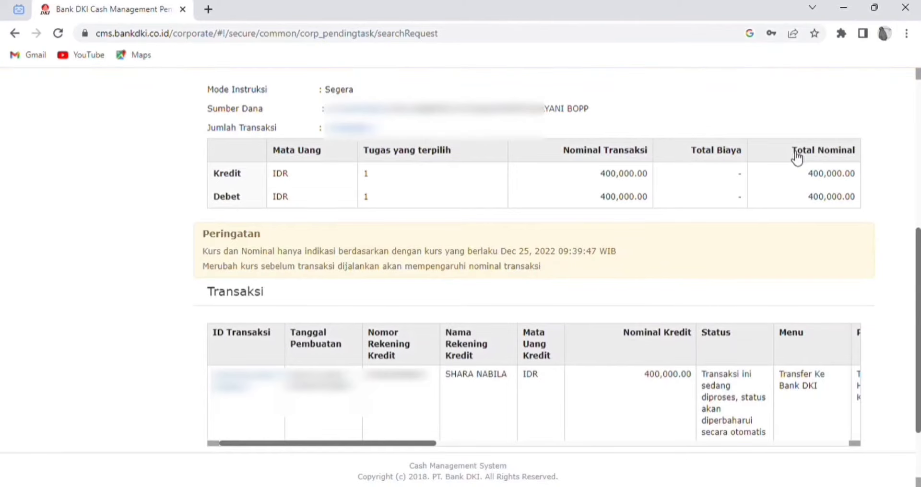
{"action": "scroll", "coordinate": [794, 157], "scroll_direction": "down", "scroll_amount": 3}
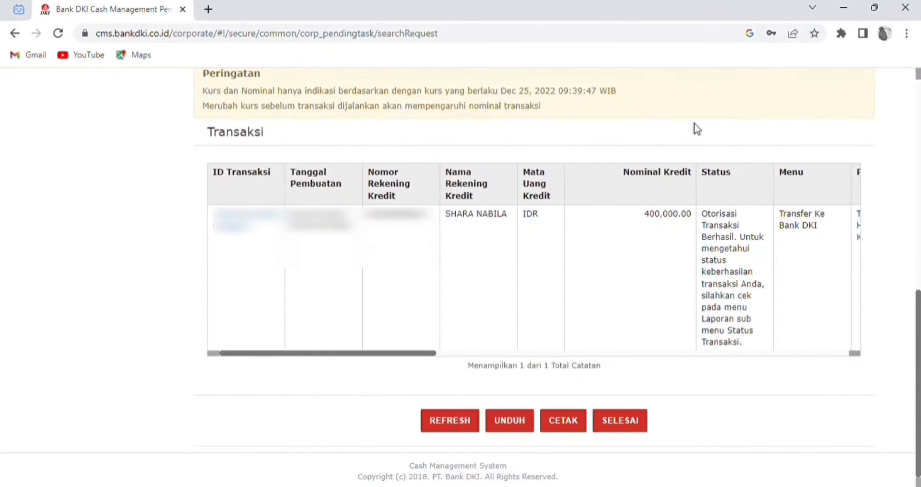
{"action": "left_click", "coordinate": [625, 424]}
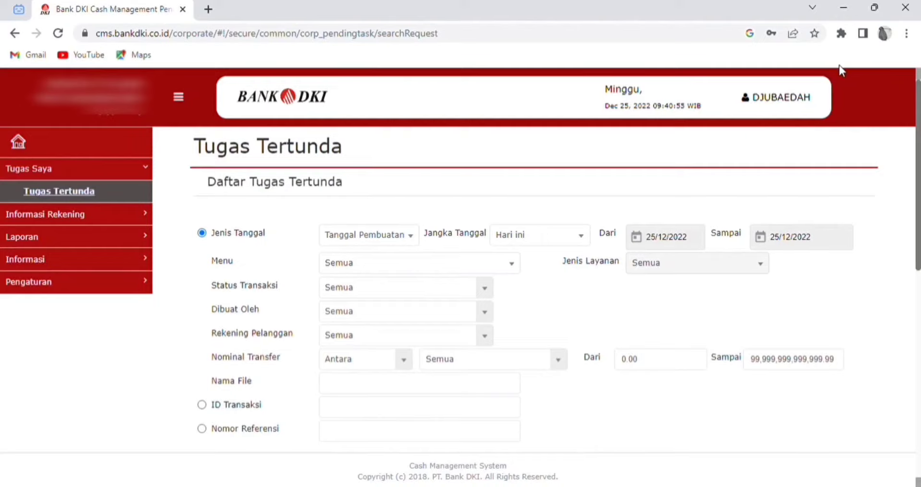